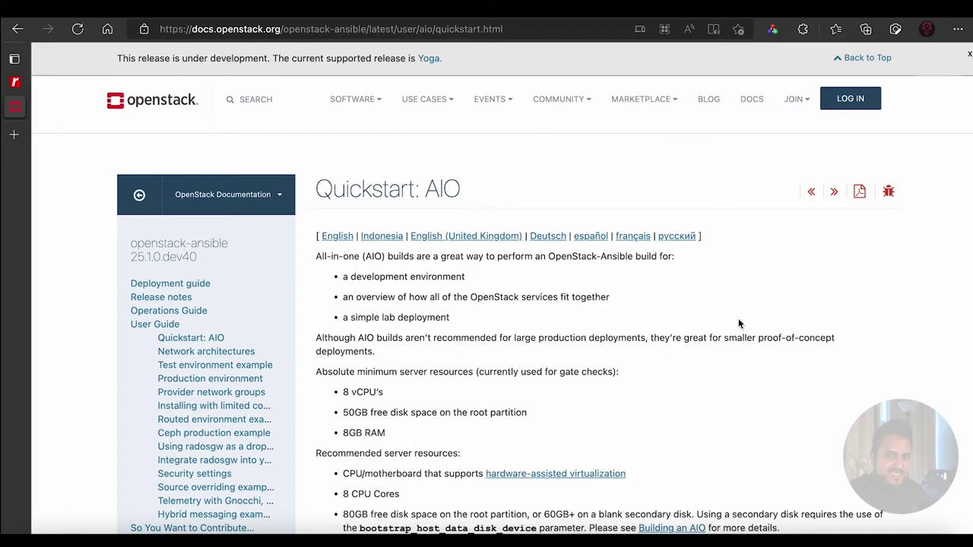
click(316, 256)
drag(316, 256, 675, 256)
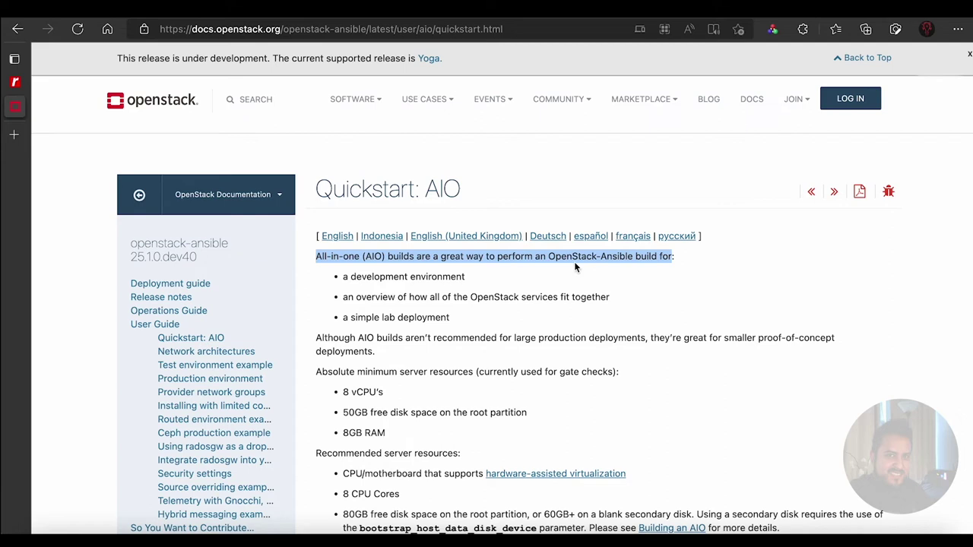
click(650, 281)
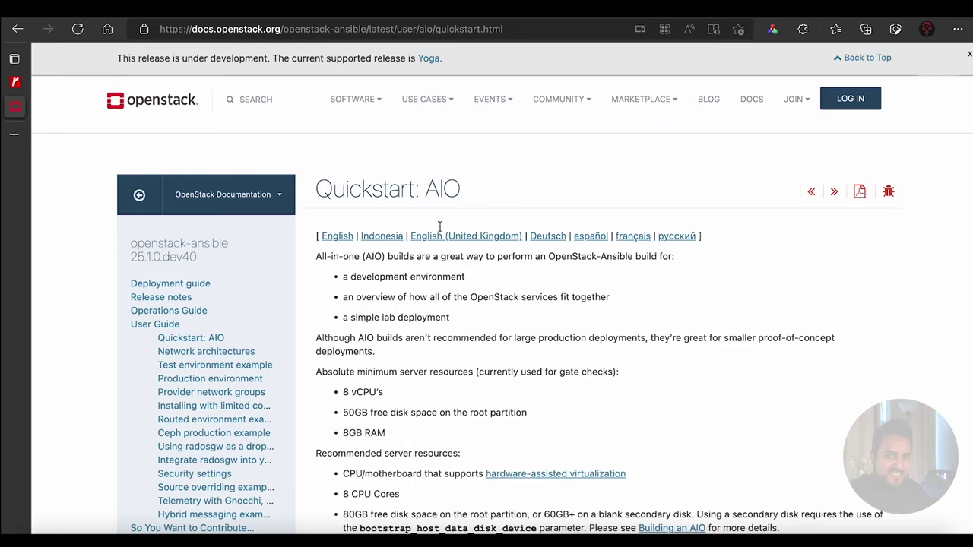
Switch to the Rackspace Cloud page and rebuild the AIO cloud server from the Ubuntu 20.04 LTS (Focal Fossa) image.
click(17, 82)
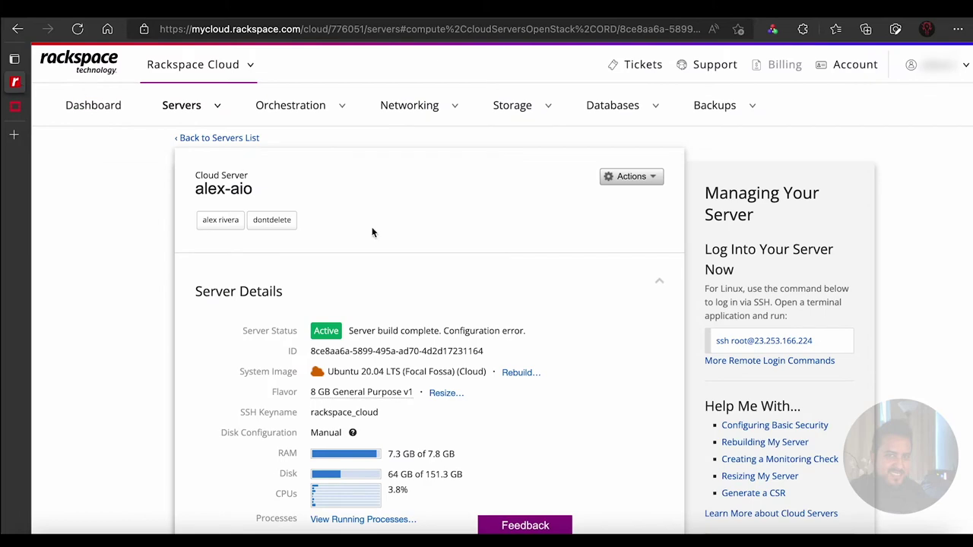
scroll(597, 349, down, 2)
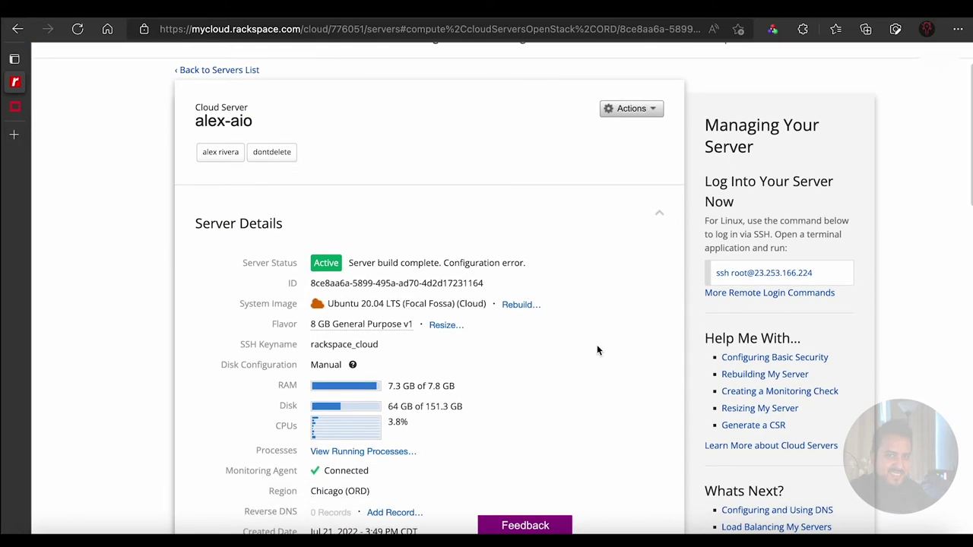
scroll(597, 350, down, 1)
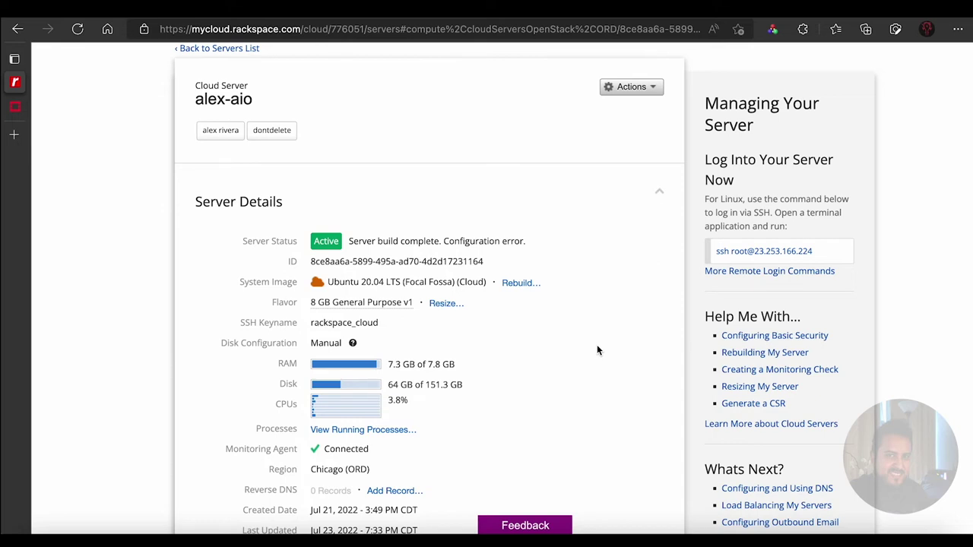
scroll(598, 348, down, 3)
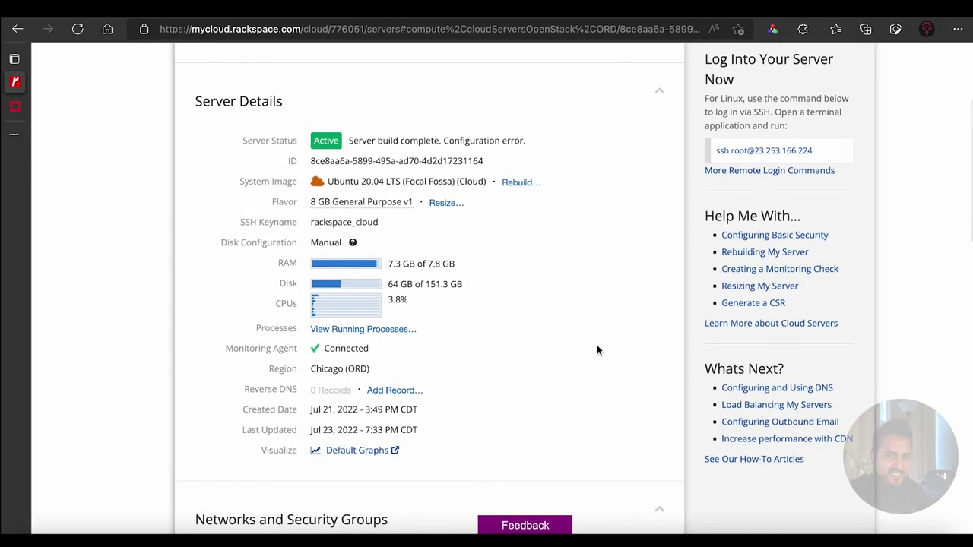
scroll(597, 350, up, 3)
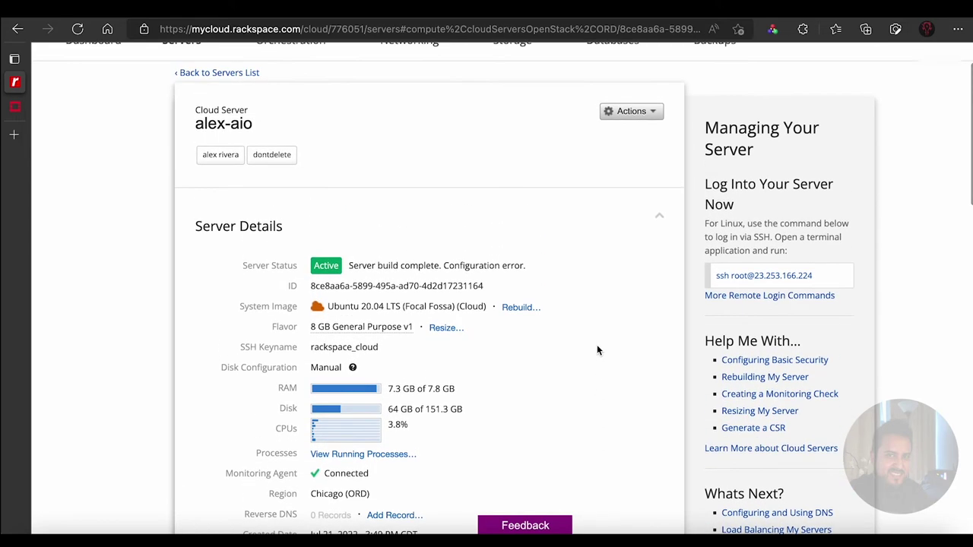
click(650, 116)
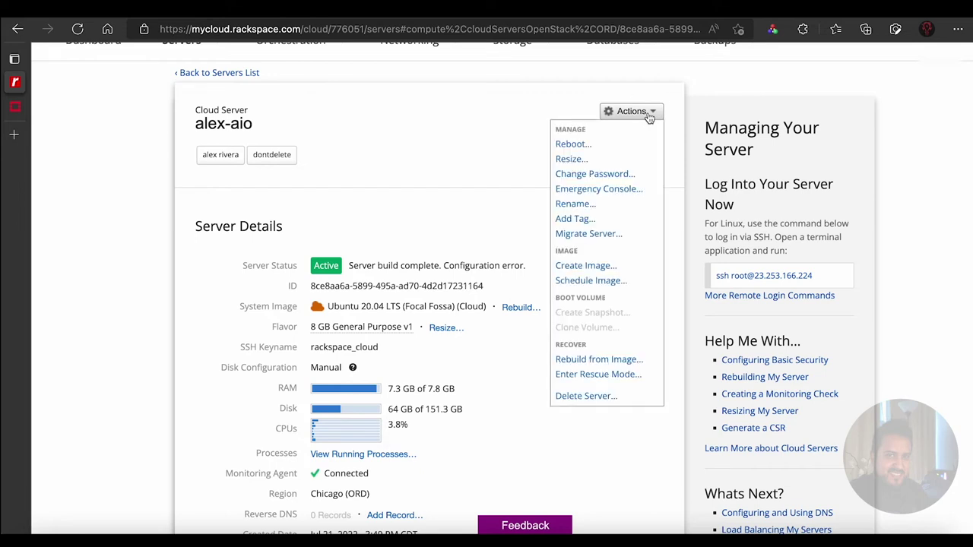
click(598, 360)
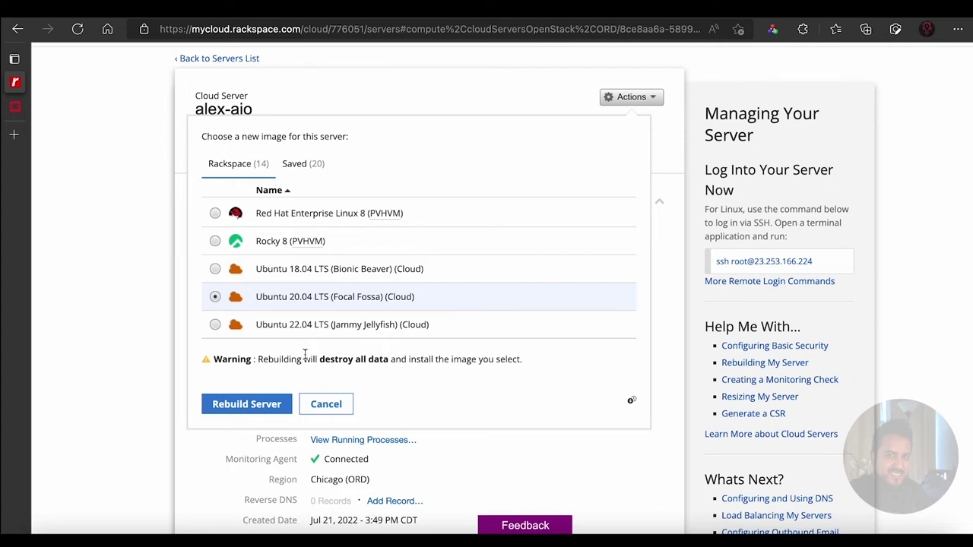
click(277, 401)
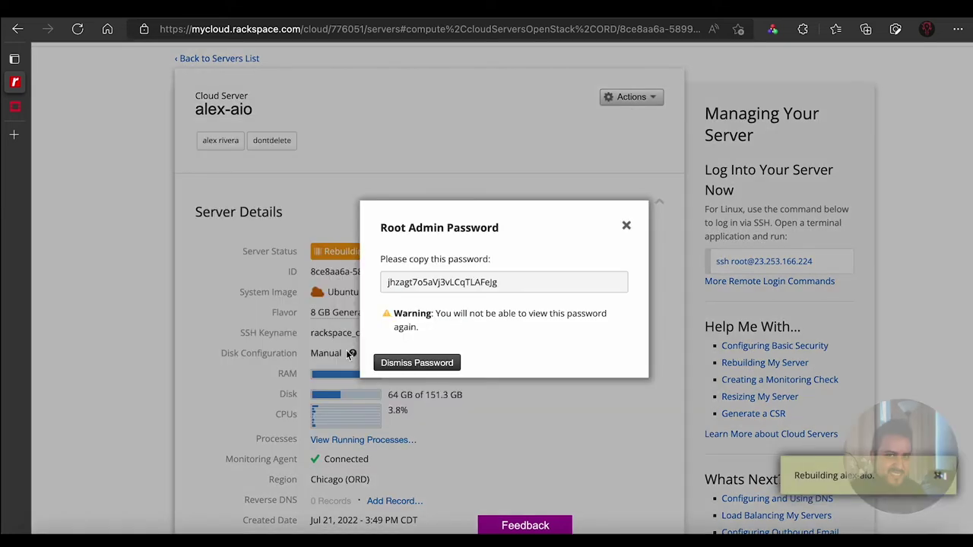
Copy the rebuilt server's root admin password and dismiss the password dialog.
double_click(484, 283)
key(ctrl+c)
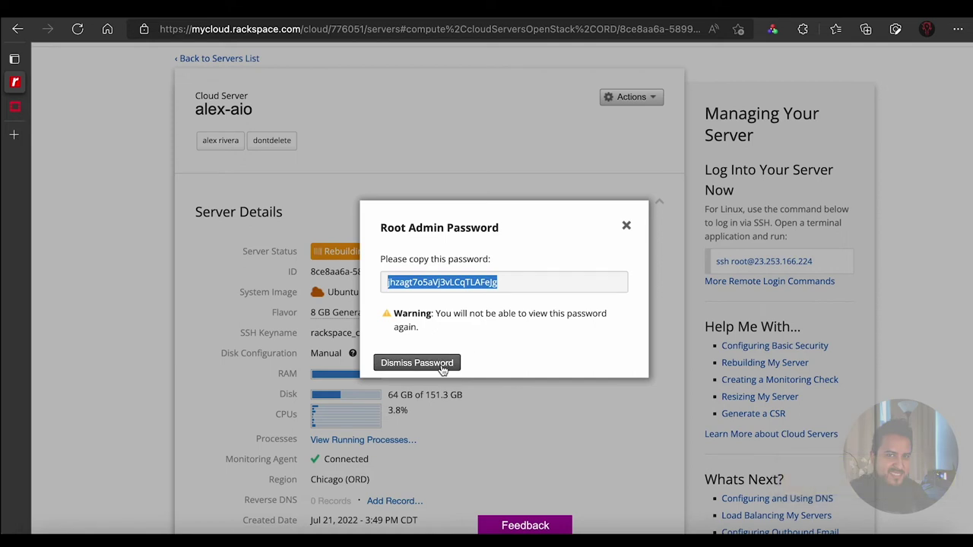
click(416, 363)
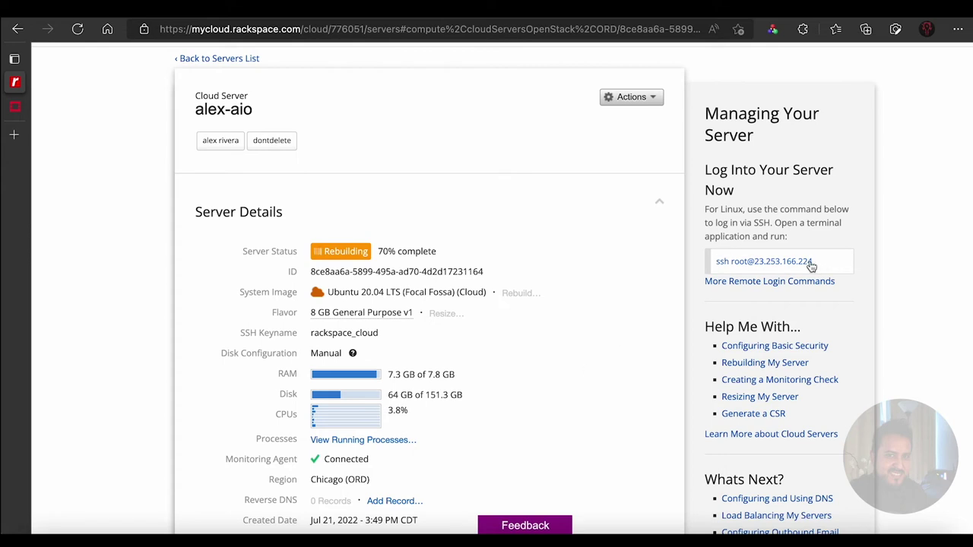
Review the server's SSH login command, rebuild status, networks, images and monitoring checks.
drag(823, 263, 695, 256)
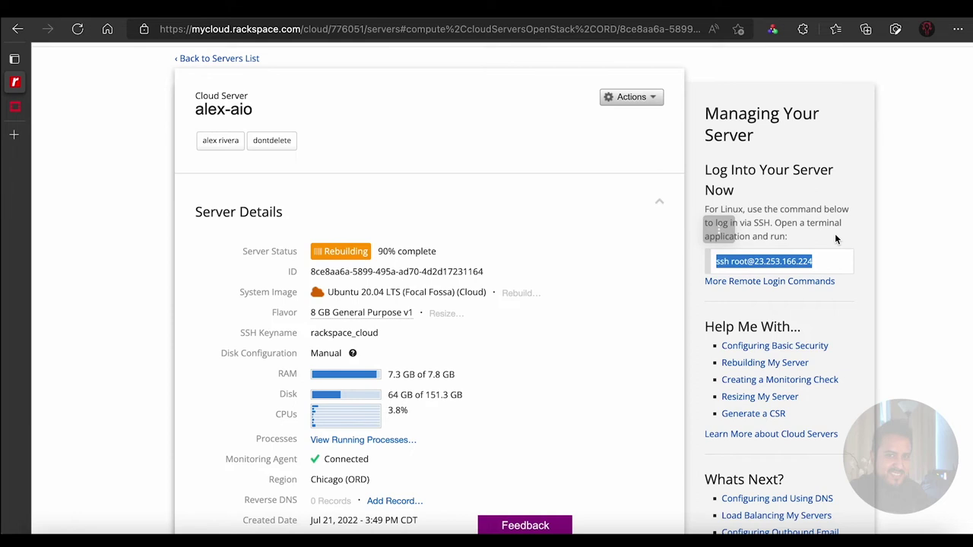
click(835, 239)
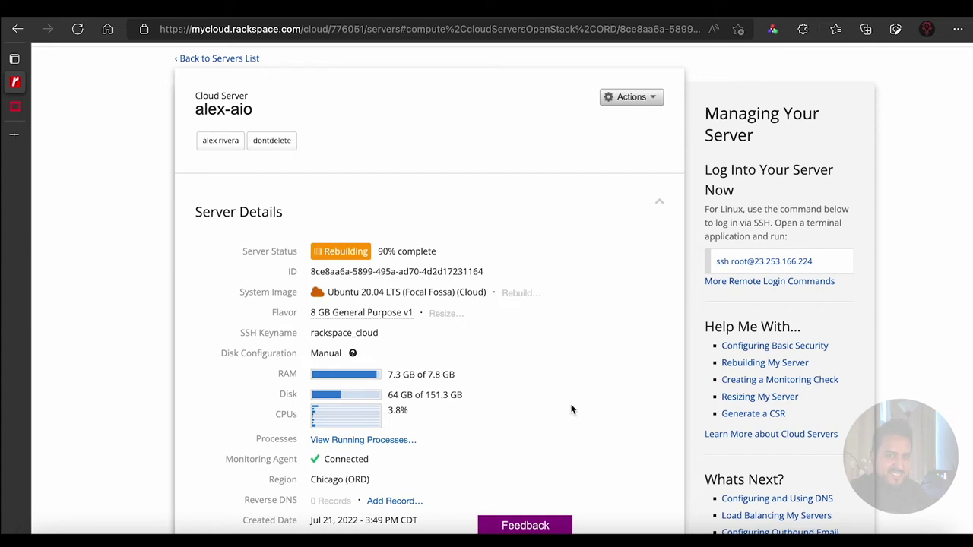
scroll(544, 431, down, 3)
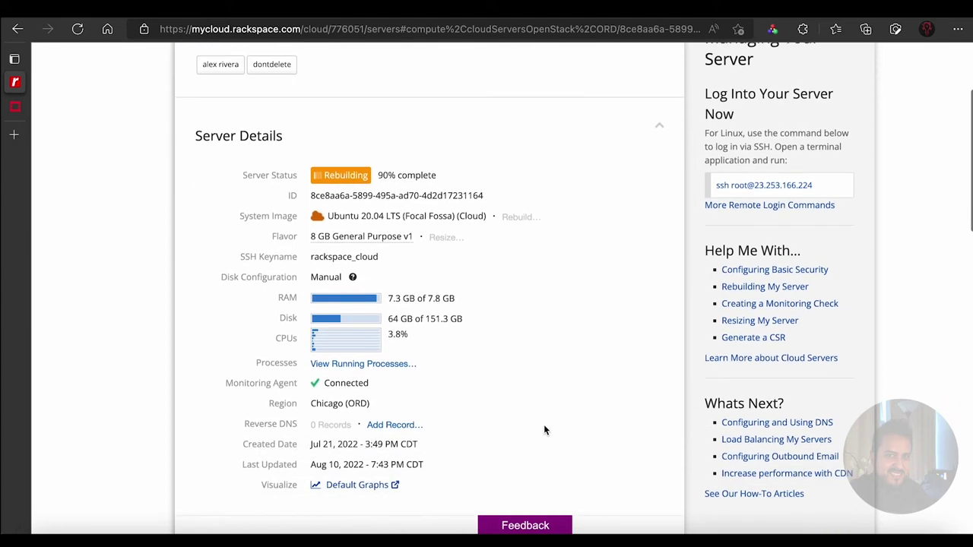
scroll(544, 430, down, 3)
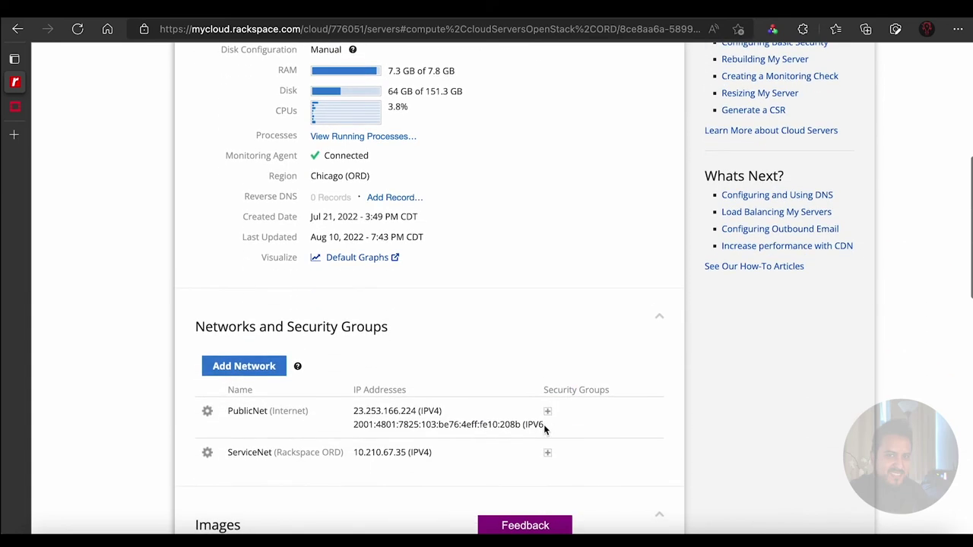
scroll(544, 427, down, 6)
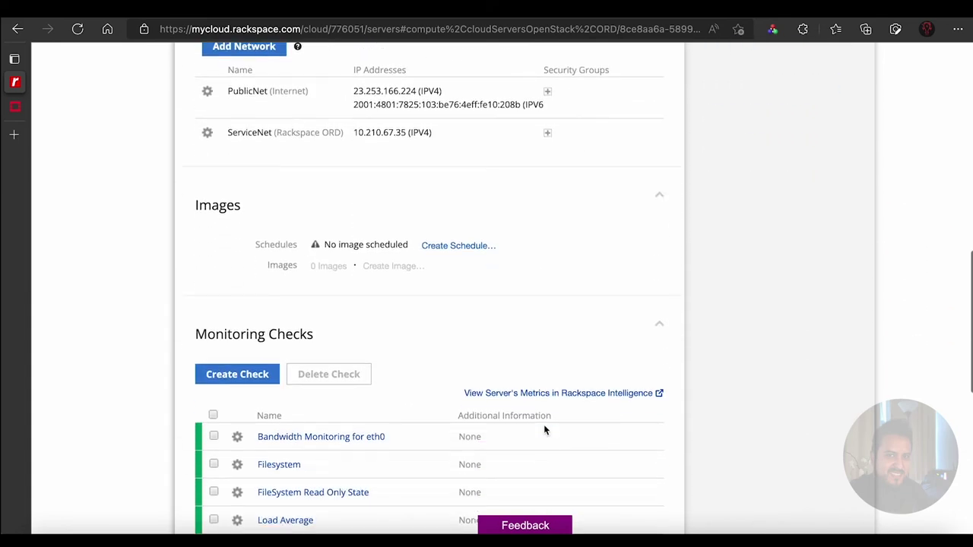
scroll(543, 431, up, 12)
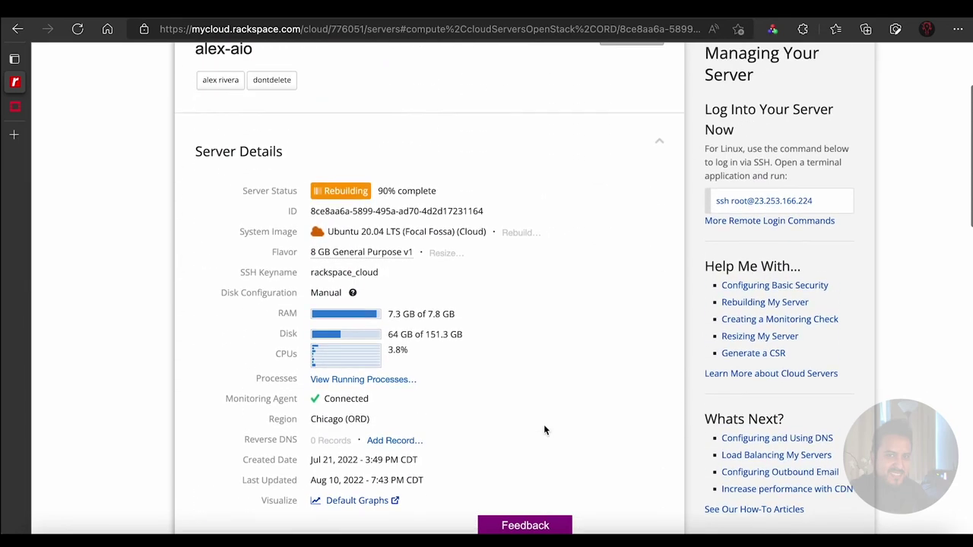
scroll(543, 430, down, 3)
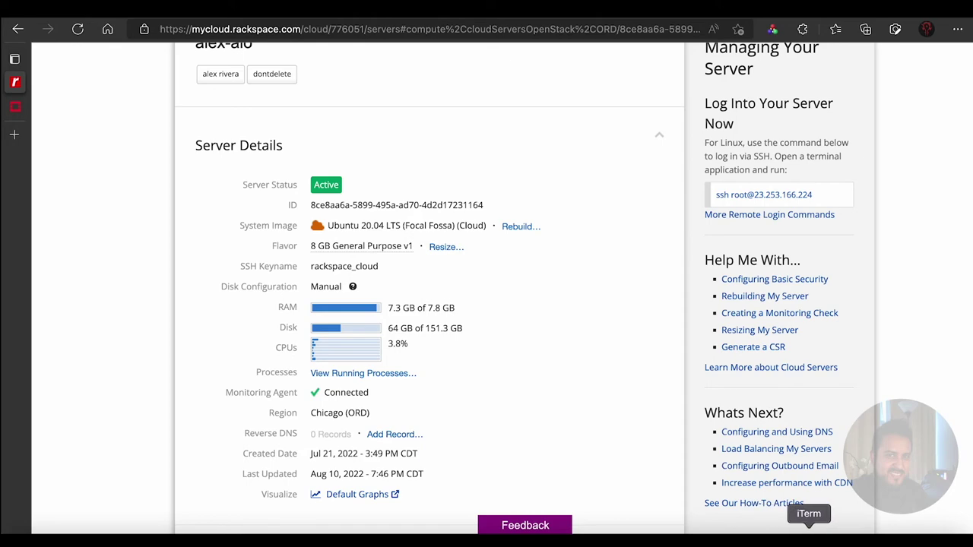
Switch to iTerm and paste the root admin password at the local shell prompt.
click(807, 536)
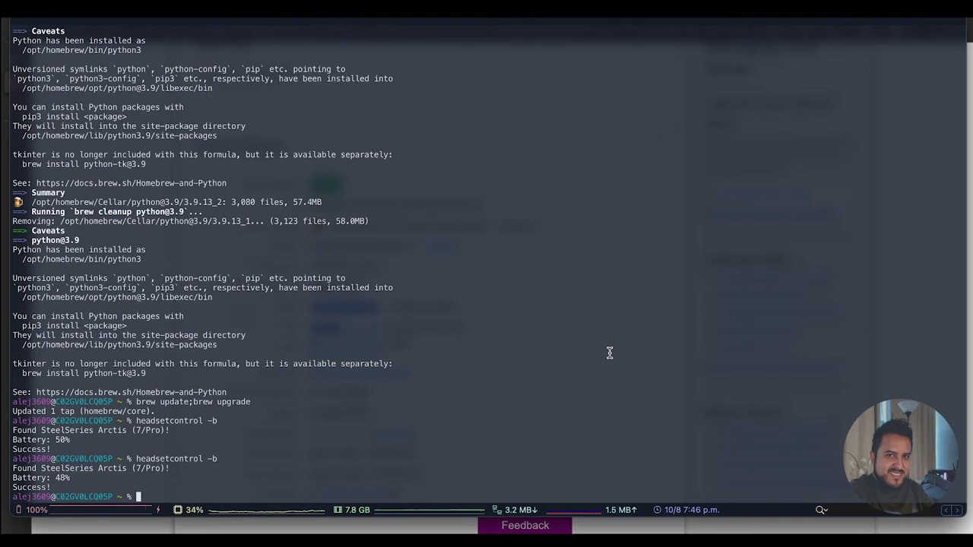
key(super+v)
key(Return)
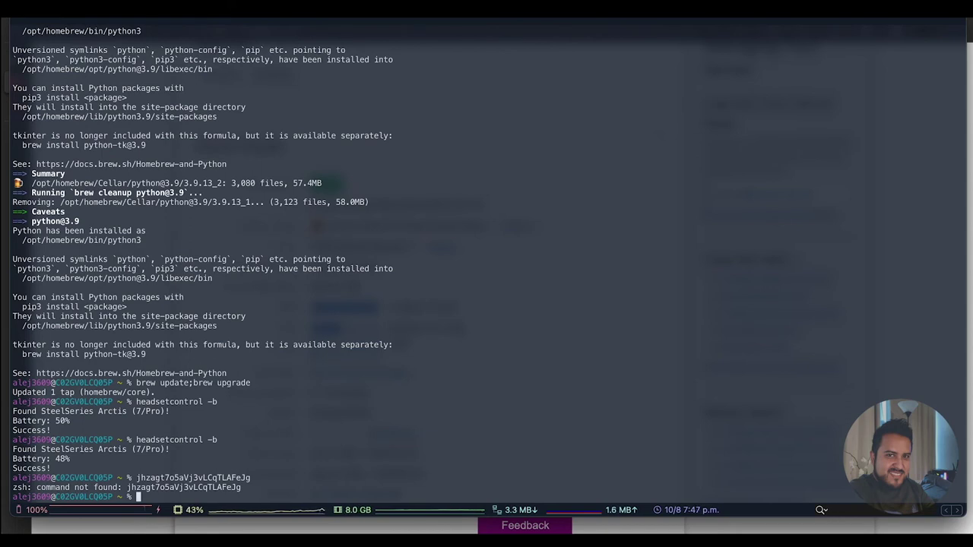
click(609, 354)
drag(817, 196, 711, 194)
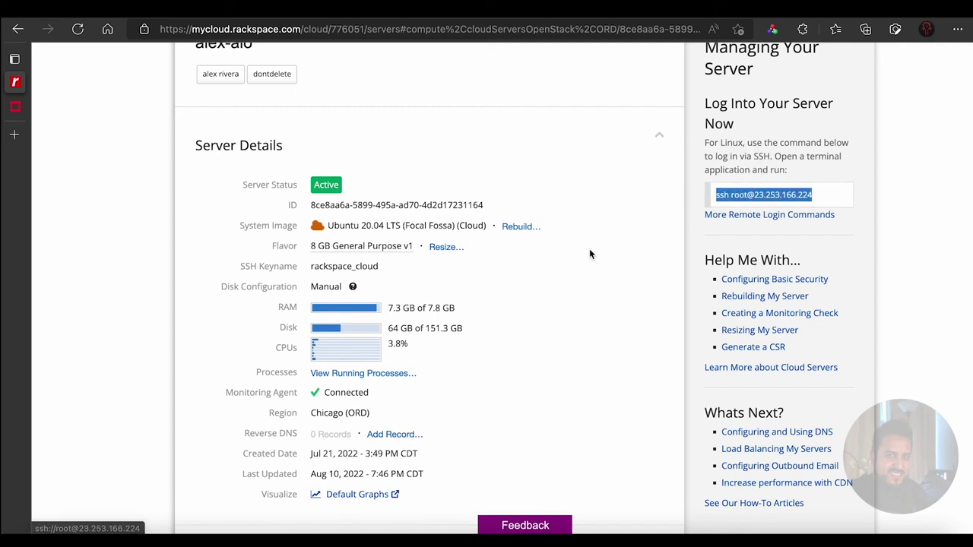
key(alt+space)
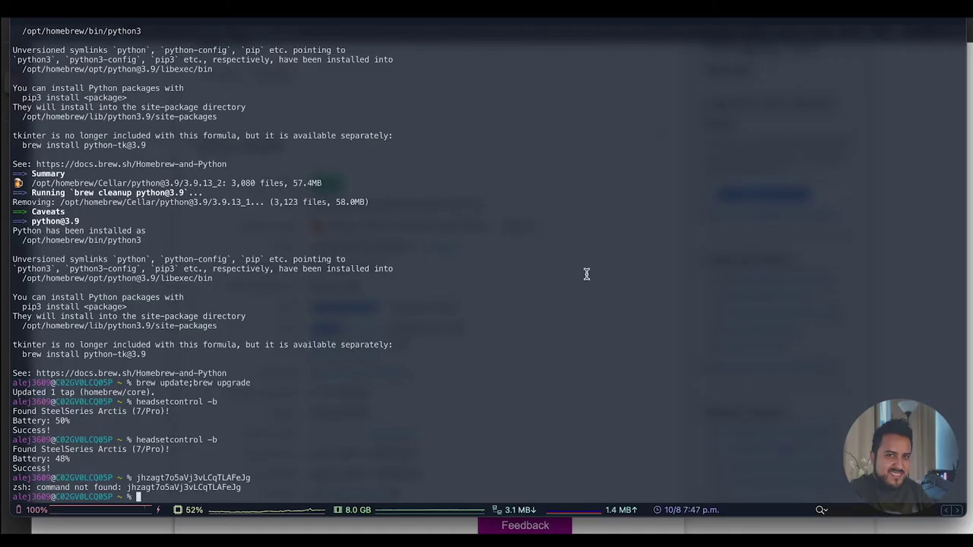
key(super+v)
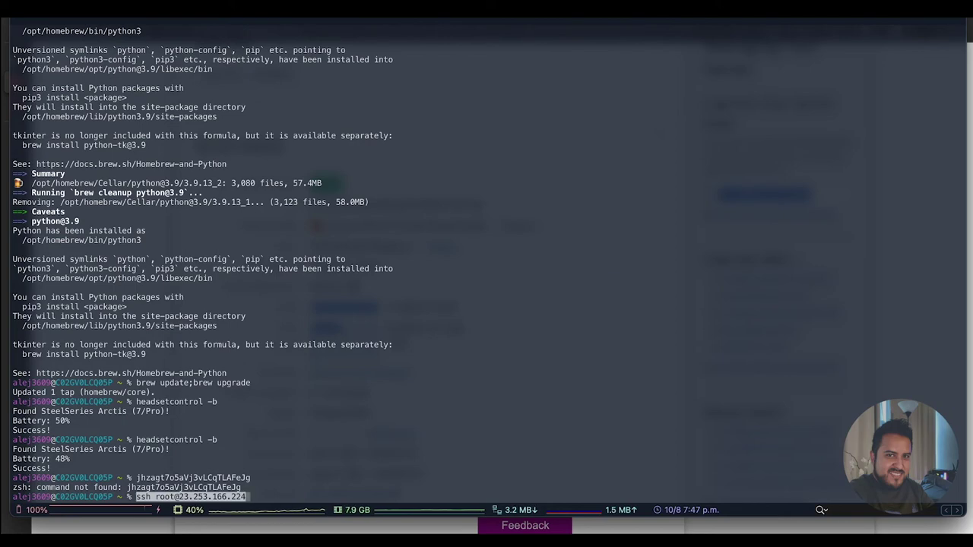
key(Return)
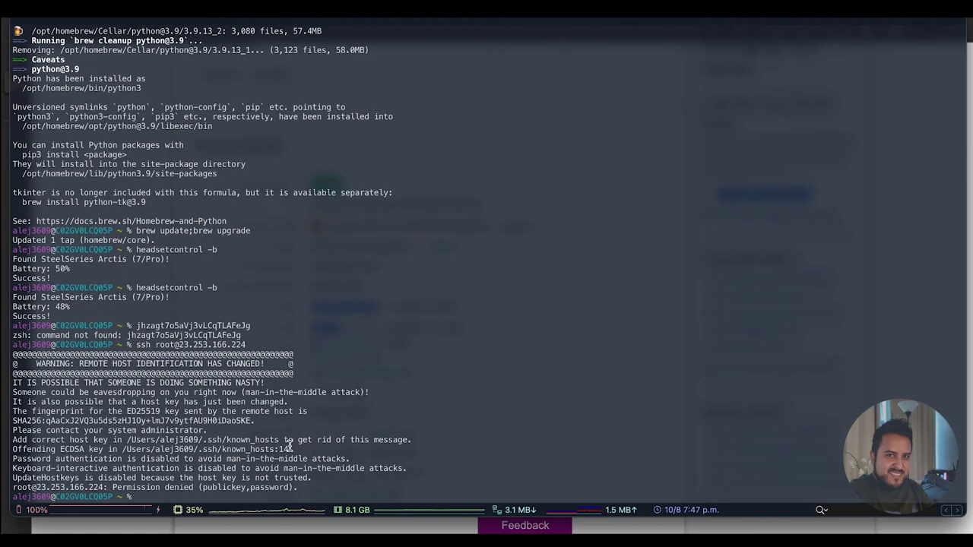
Copy the known_hosts path from the SSH warning and open ~/.ssh/known_hosts in vi.
double_click(177, 441)
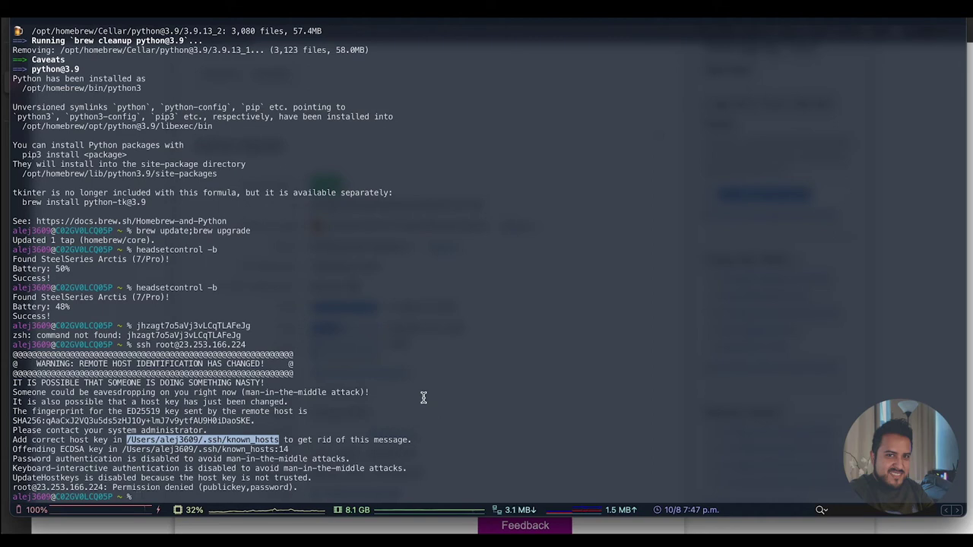
text(vi)
key(super+v)
key(Return)
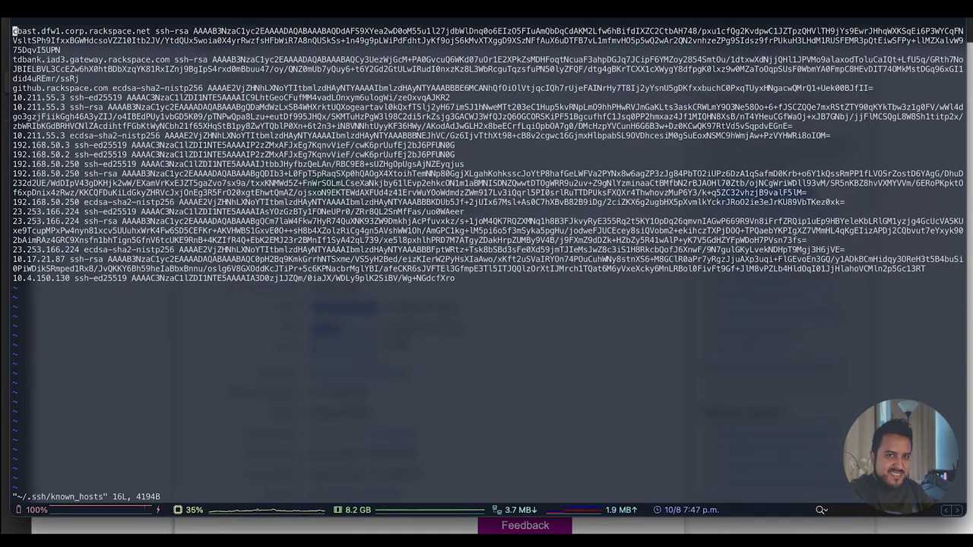
Delete the three 23.253.166.224 host key entries from known_hosts, checking the server's address on the Rackspace page, and save and quit vi.
key(j)
key(j)
key(j)
key(j)
key(j)
key(j)
key(j)
key(j)
key(j)
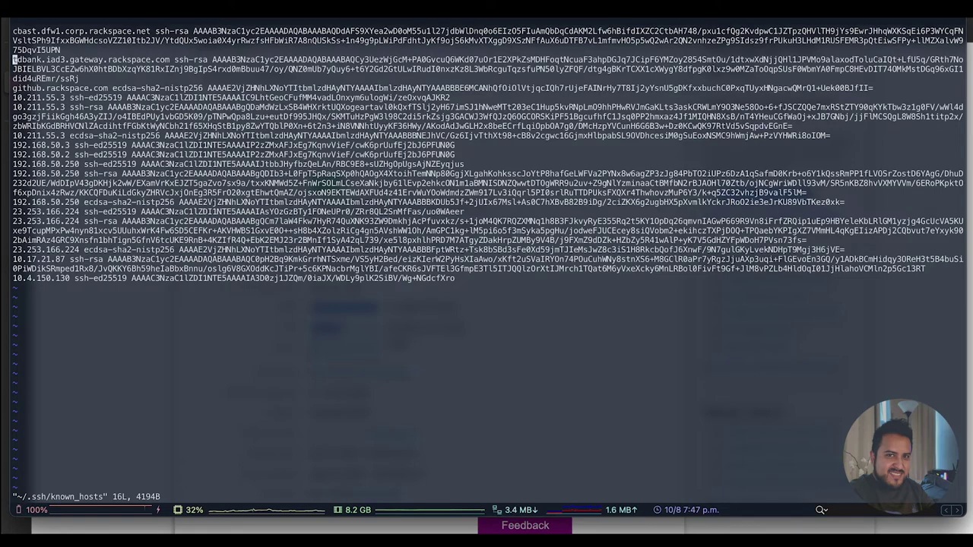
key(j)
key(j)
key(j)
key(super+Tab)
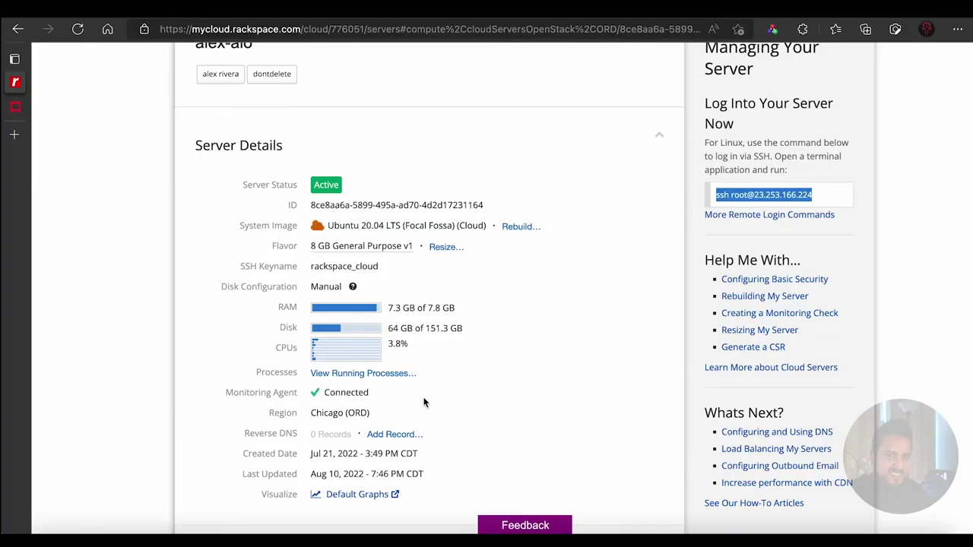
key(super+Tab)
key(super+Tab)
key(super+Tab)
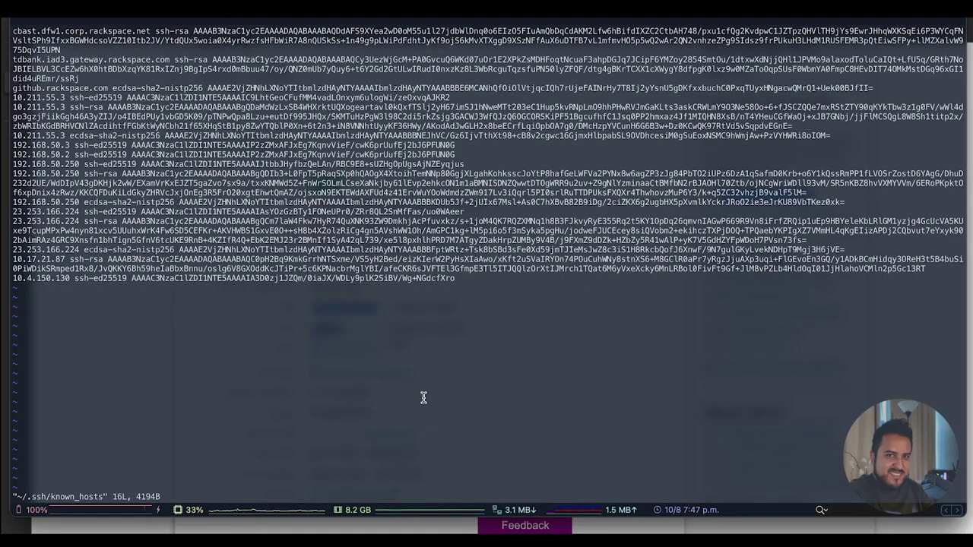
key(j)
key(k)
key(k)
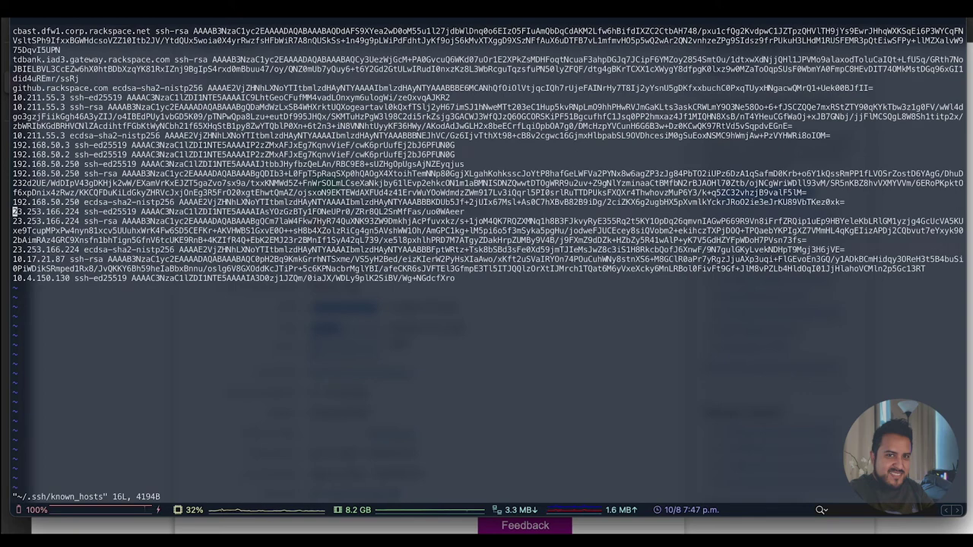
key(d)
key(d)
key(d)
key(d)
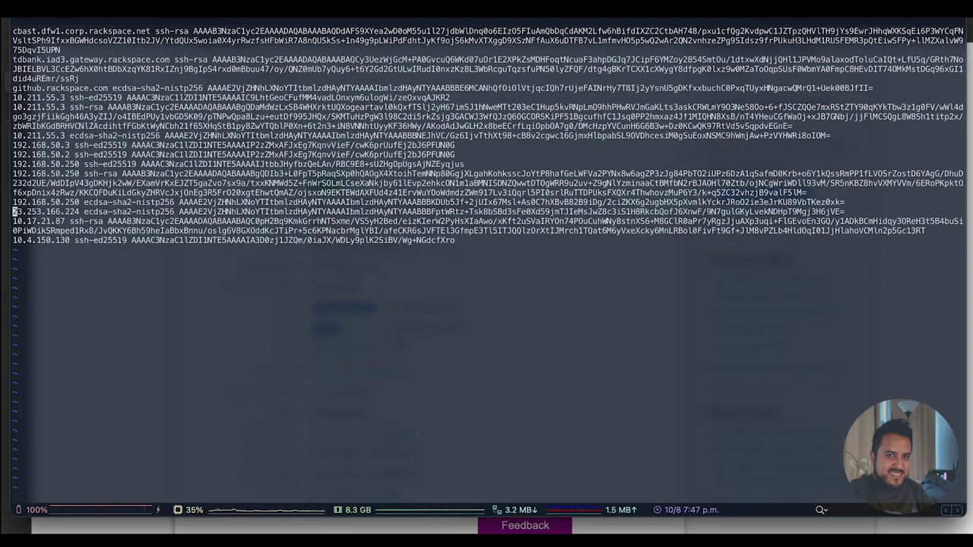
key(d)
key(d)
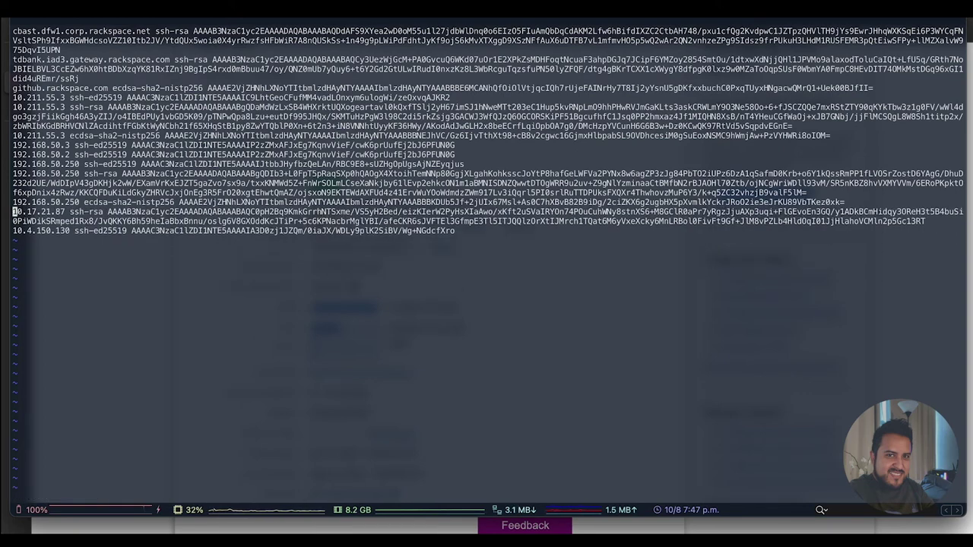
text(:wq)
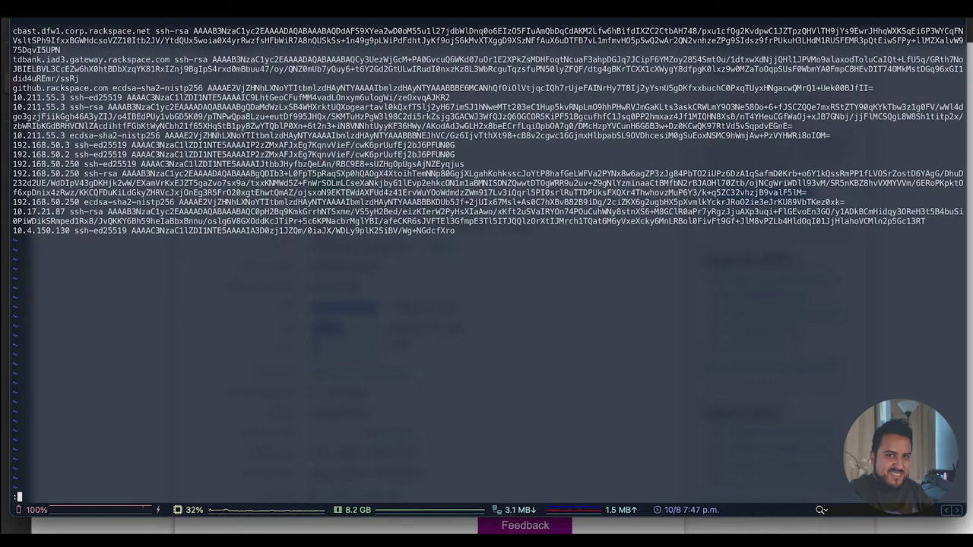